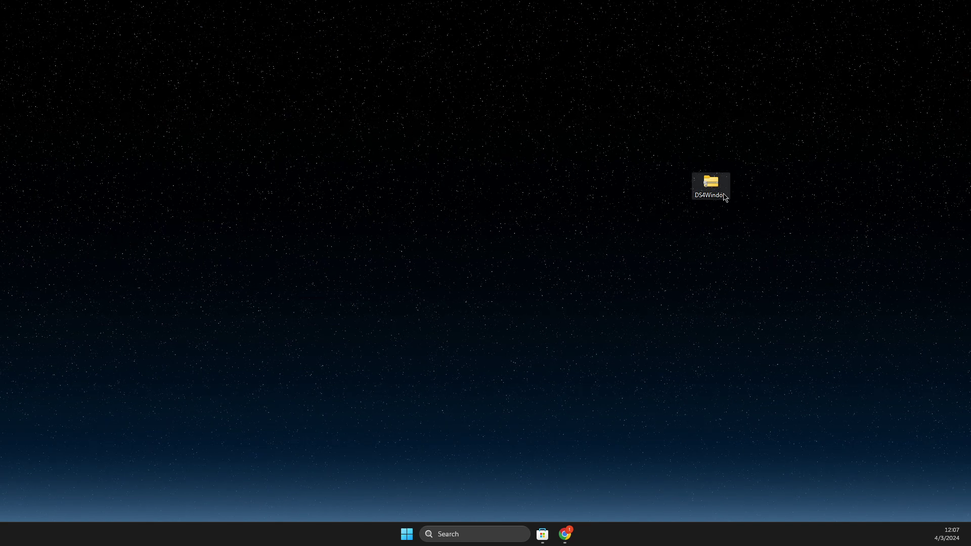
Move the DS4Windows_3.3.3_x64.zip icon from the desktop's right side to the centre.
{"action": "left_click_drag", "start_coordinate": [715, 189], "coordinate": [450, 191]}
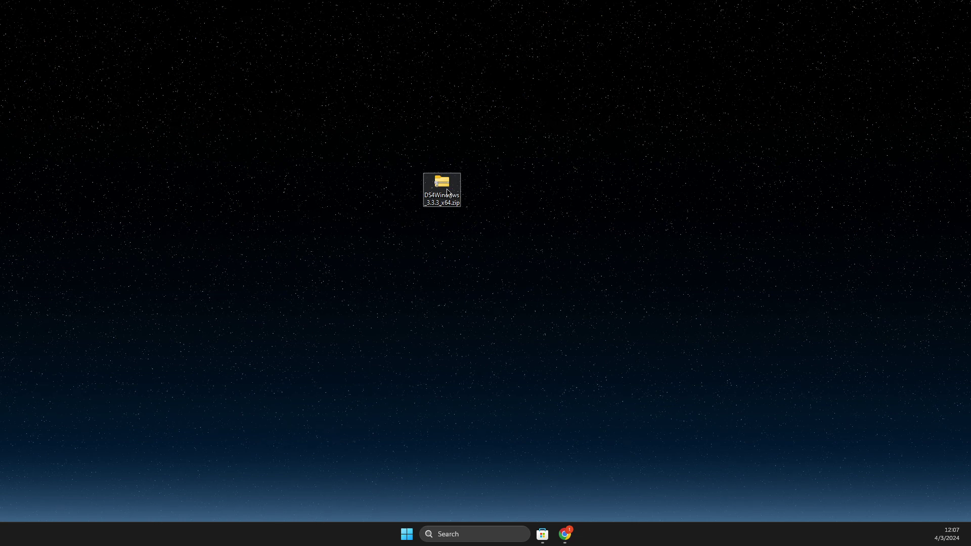
Open DS4Windows_3.3.3_x64.zip with WinRAR archiver and dismiss the license reminder.
{"action": "right_click", "coordinate": [448, 192]}
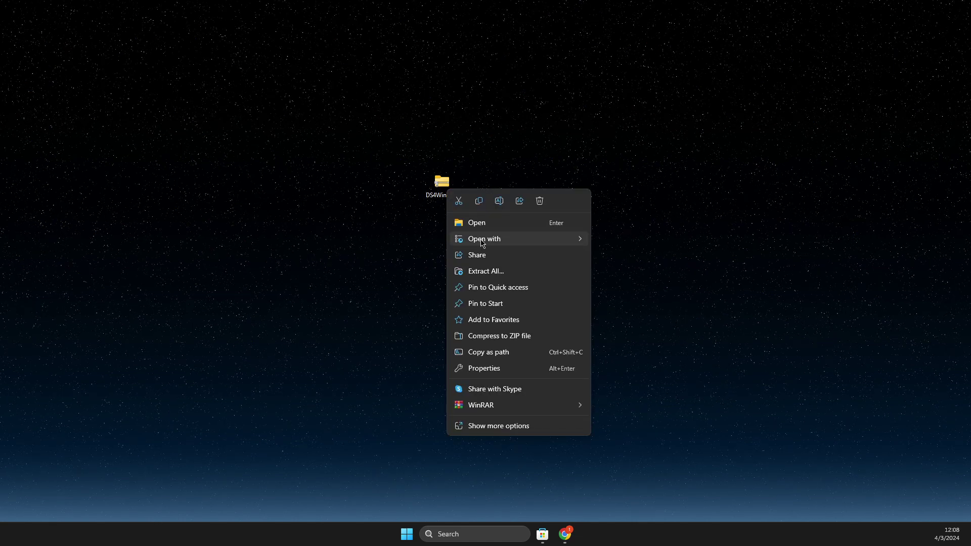
{"action": "mouse_move", "coordinate": [516, 238]}
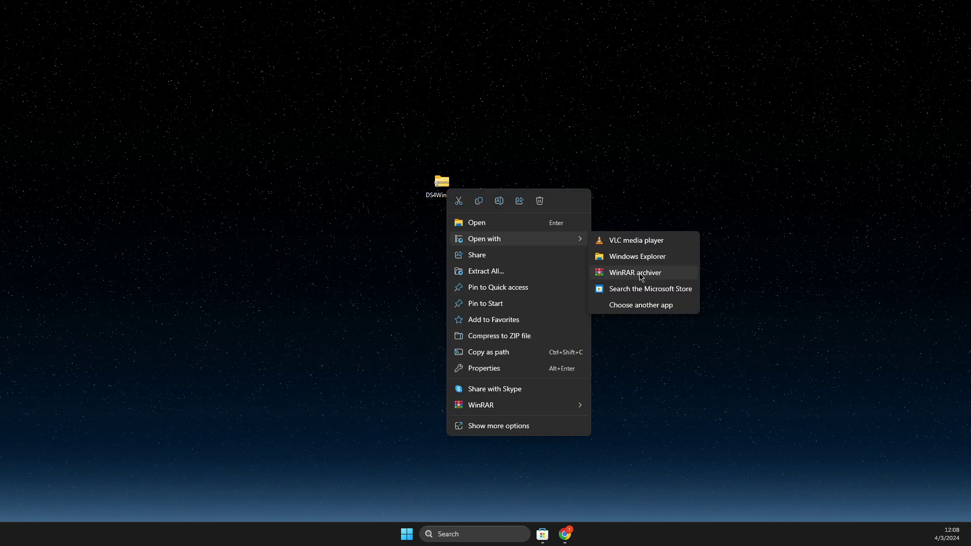
{"action": "left_click", "coordinate": [641, 275]}
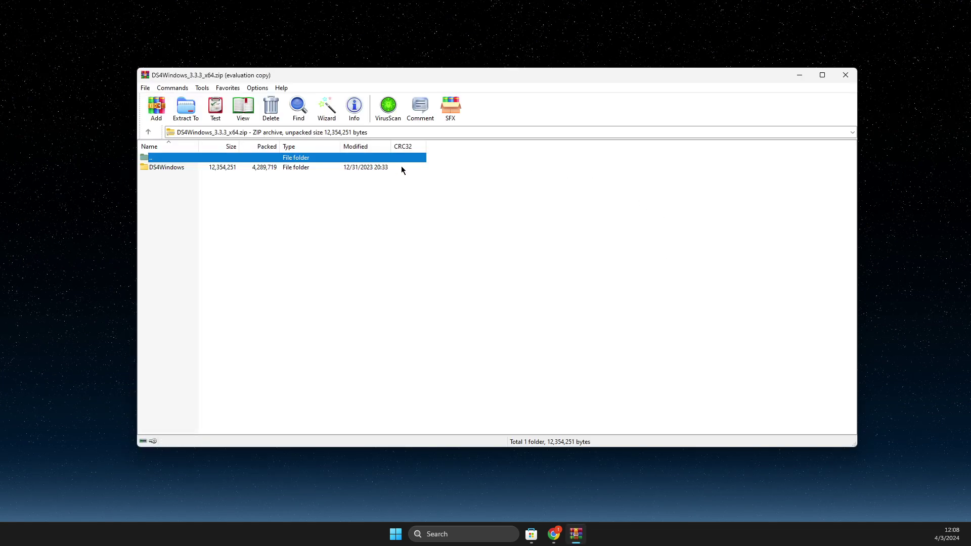
{"action": "left_click", "coordinate": [573, 222]}
Repair the archive as ZIP to the Desktop, replacing the existing rebuilt.DS4Windows_3.3.3_x64.zip.
{"action": "left_click", "coordinate": [202, 89]}
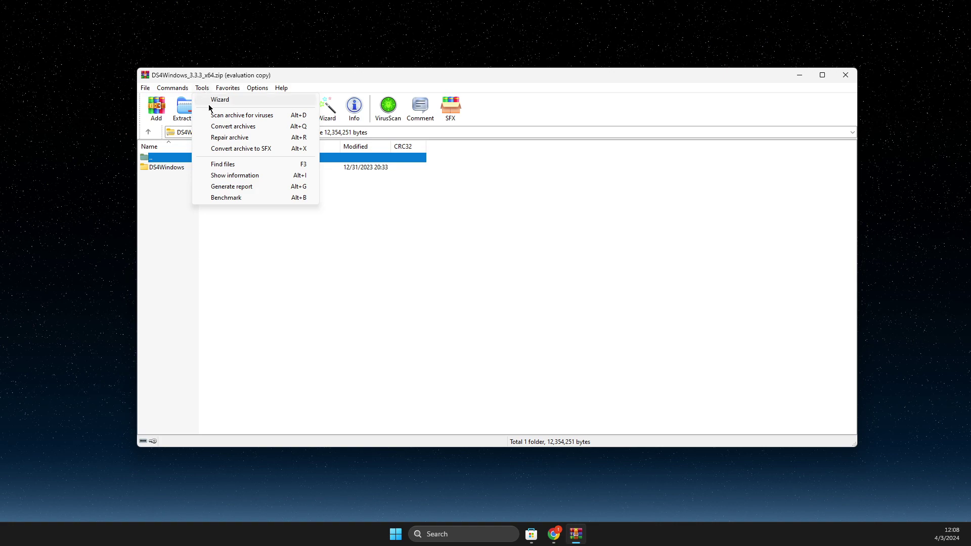
{"action": "left_click", "coordinate": [229, 138]}
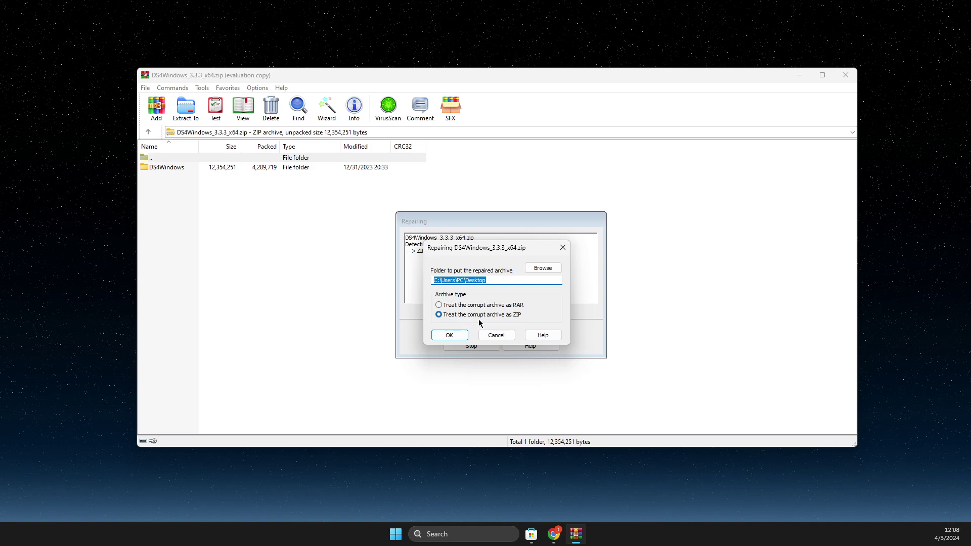
{"action": "left_click", "coordinate": [455, 334]}
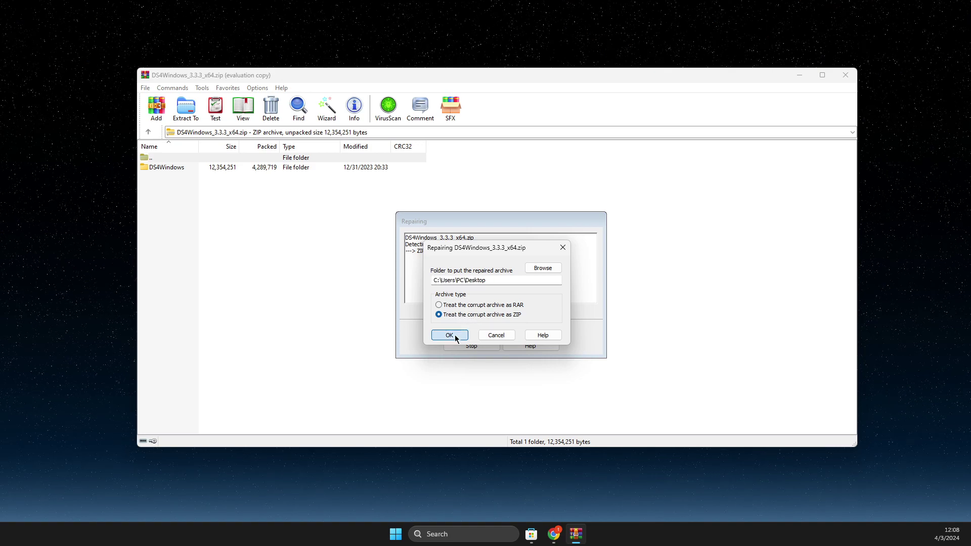
{"action": "left_click", "coordinate": [476, 315]}
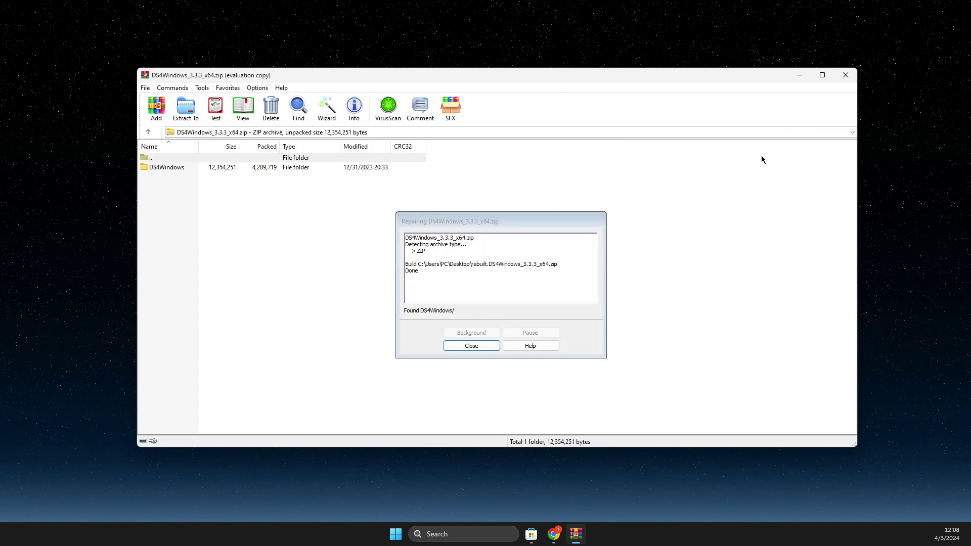
{"action": "left_click", "coordinate": [475, 347]}
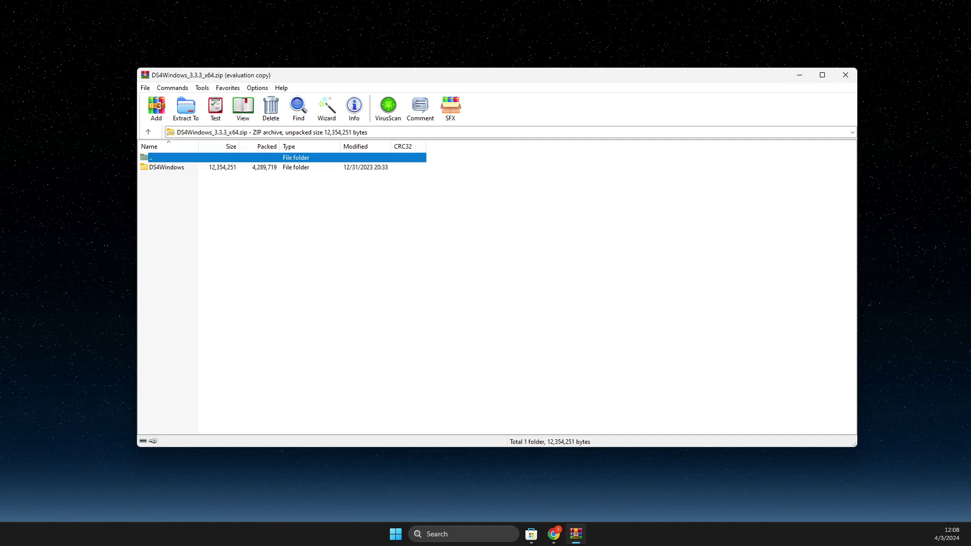
Close WinRAR, place the rebuilt zip beside the original, extract it, and close Explorer.
{"action": "left_click", "coordinate": [845, 74]}
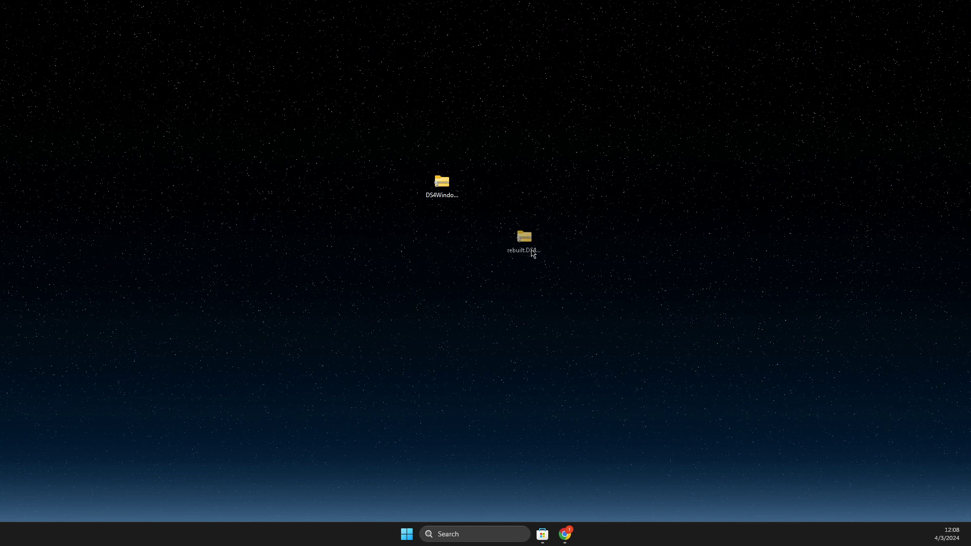
{"action": "left_click_drag", "start_coordinate": [532, 254], "coordinate": [546, 194]}
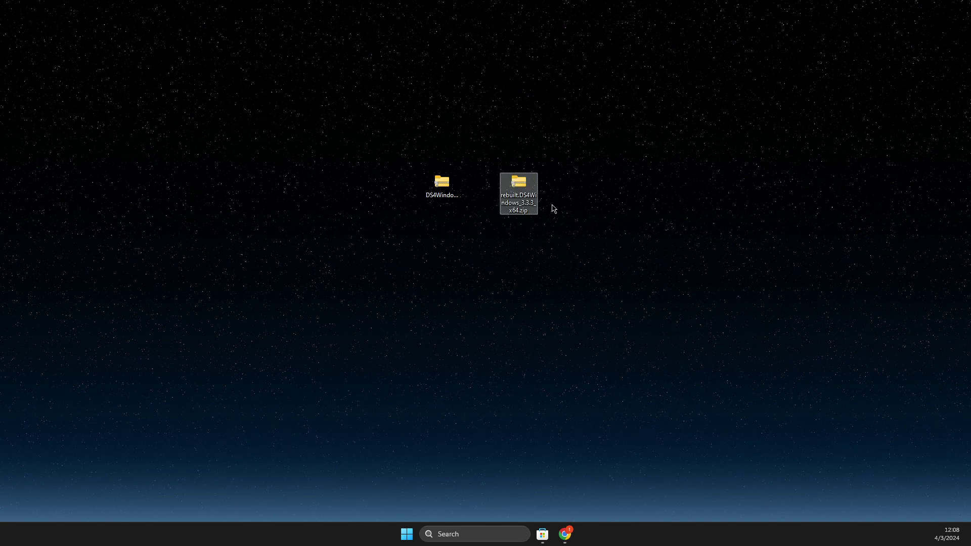
{"action": "right_click", "coordinate": [521, 190]}
{"action": "mouse_move", "coordinate": [558, 235]}
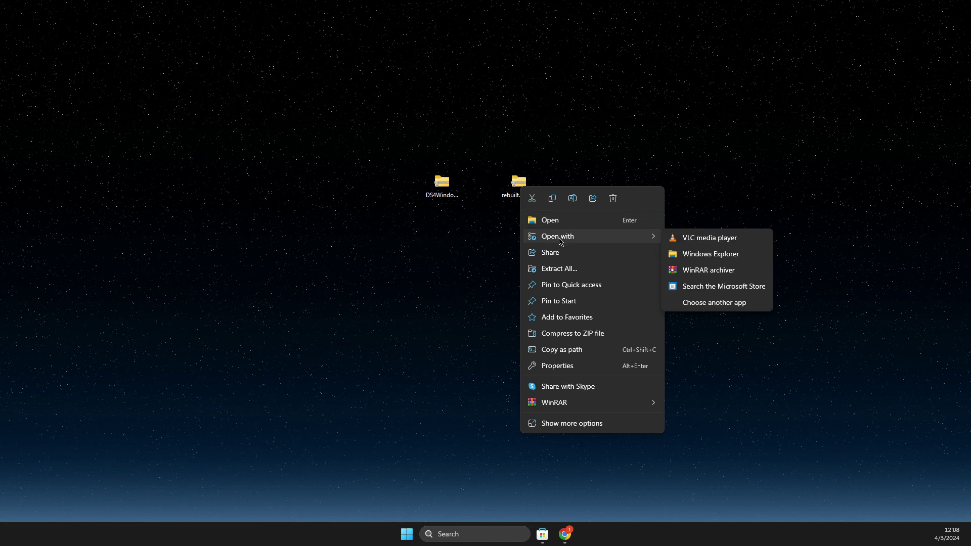
{"action": "left_click", "coordinate": [561, 269]}
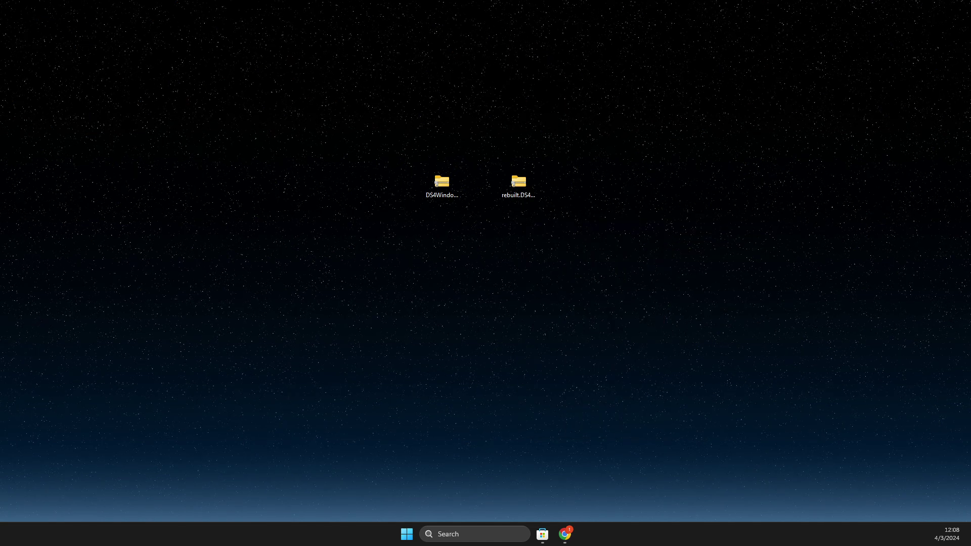
{"action": "left_click", "coordinate": [631, 375]}
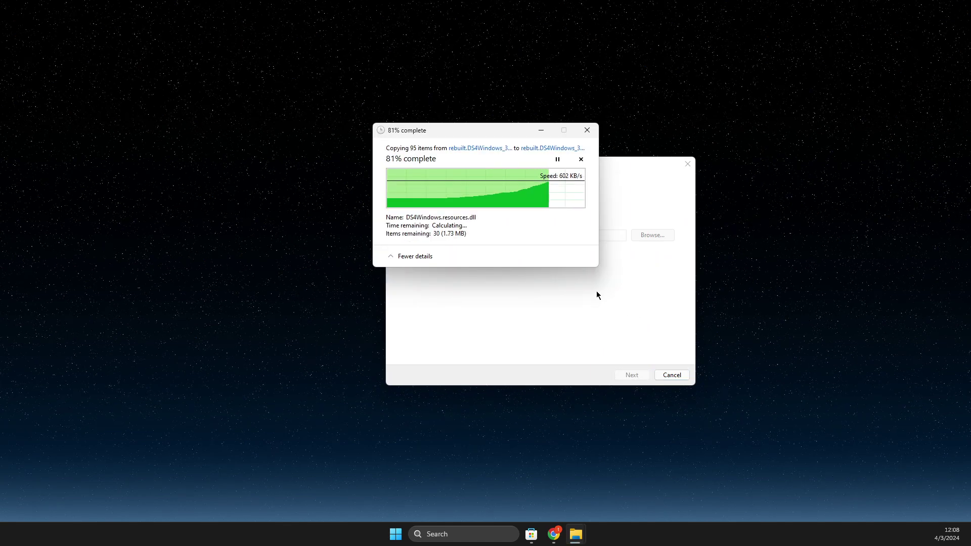
{"action": "left_click", "coordinate": [428, 182]}
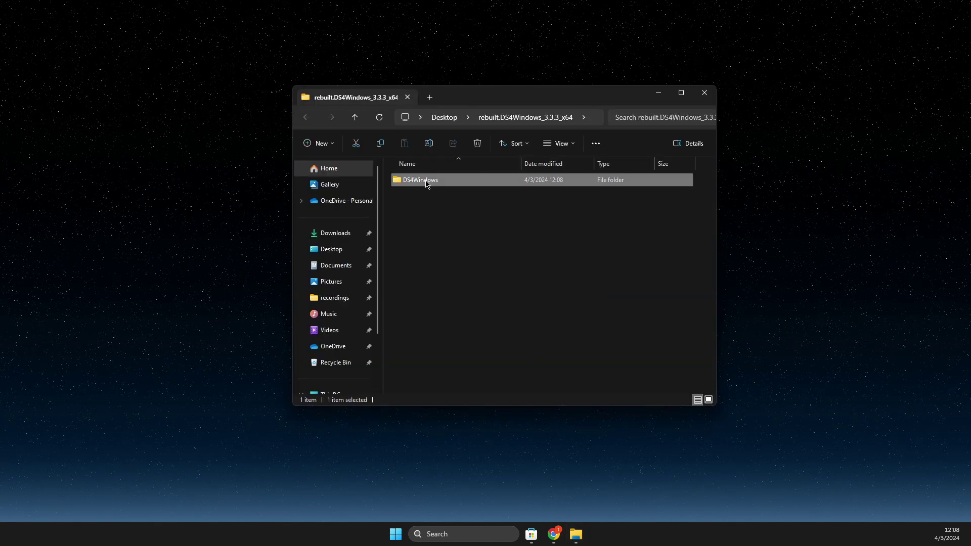
{"action": "left_click", "coordinate": [703, 93]}
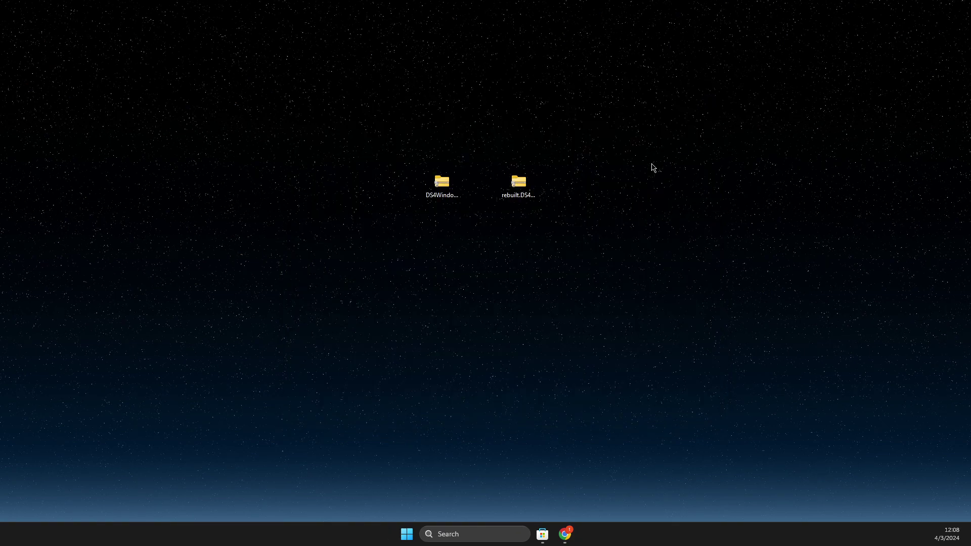